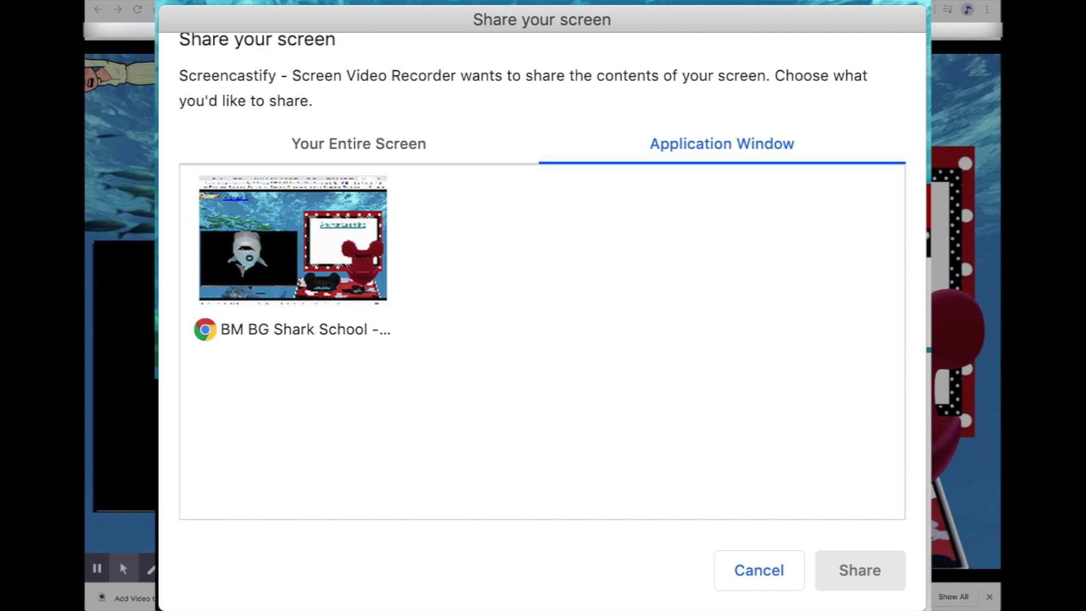
Step: Dismiss the screen-sharing prompt to end the Screencastify recording and reach its sharing page
{"action": "key", "text": "Escape"}
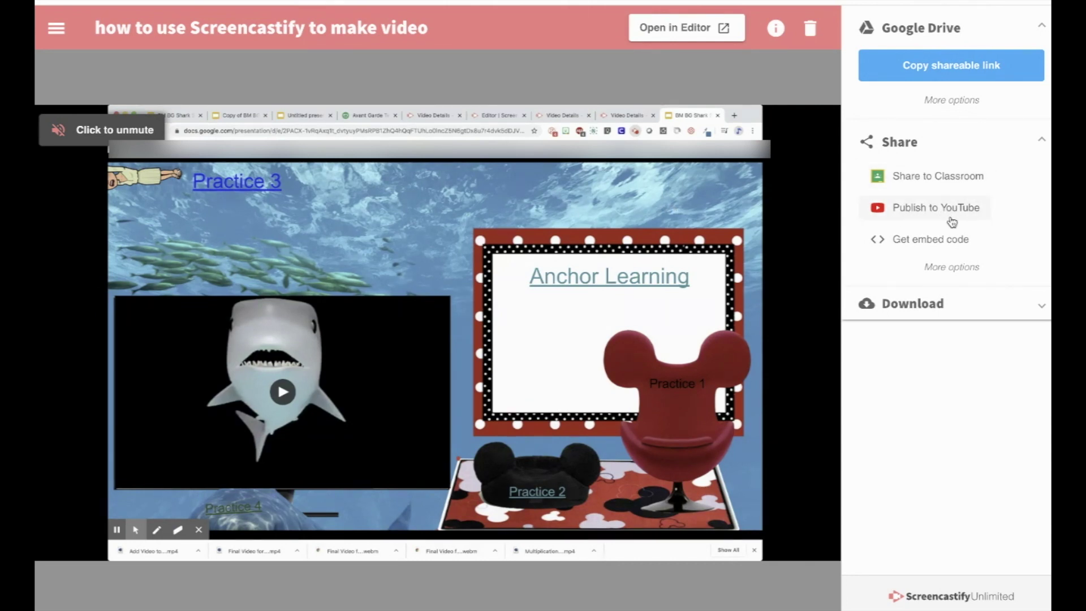
Step: Expand the Download options for the shark classroom recording in Screencastify
{"action": "left_click", "coordinate": [937, 307]}
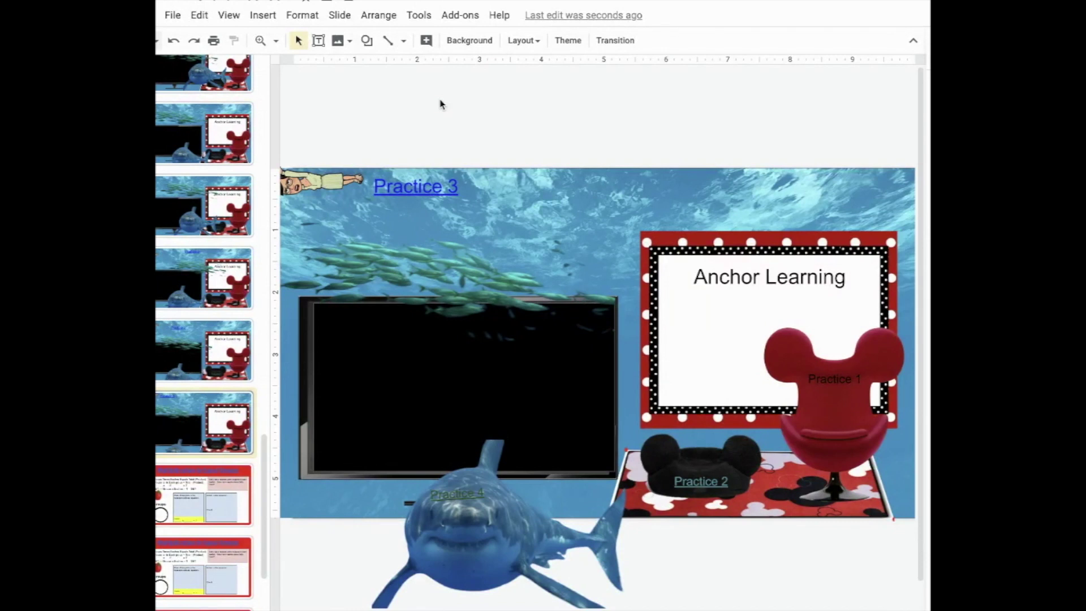
Step: Insert the shark video from My Drive onto the underwater classroom slide
{"action": "left_click", "coordinate": [263, 17]}
{"action": "left_click", "coordinate": [344, 115]}
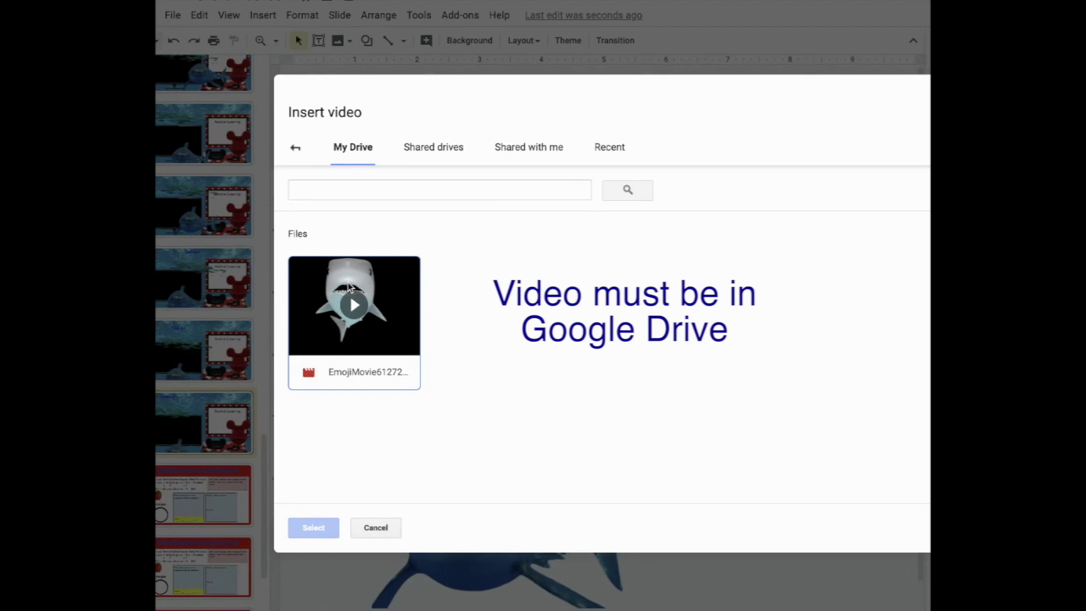
{"action": "left_click", "coordinate": [364, 293]}
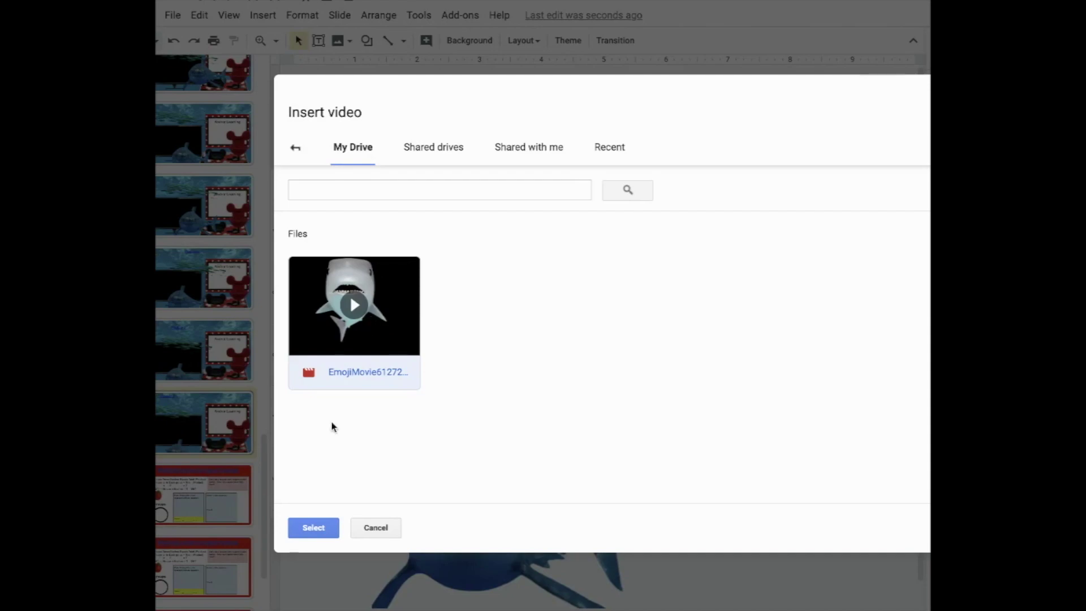
{"action": "left_click", "coordinate": [297, 527]}
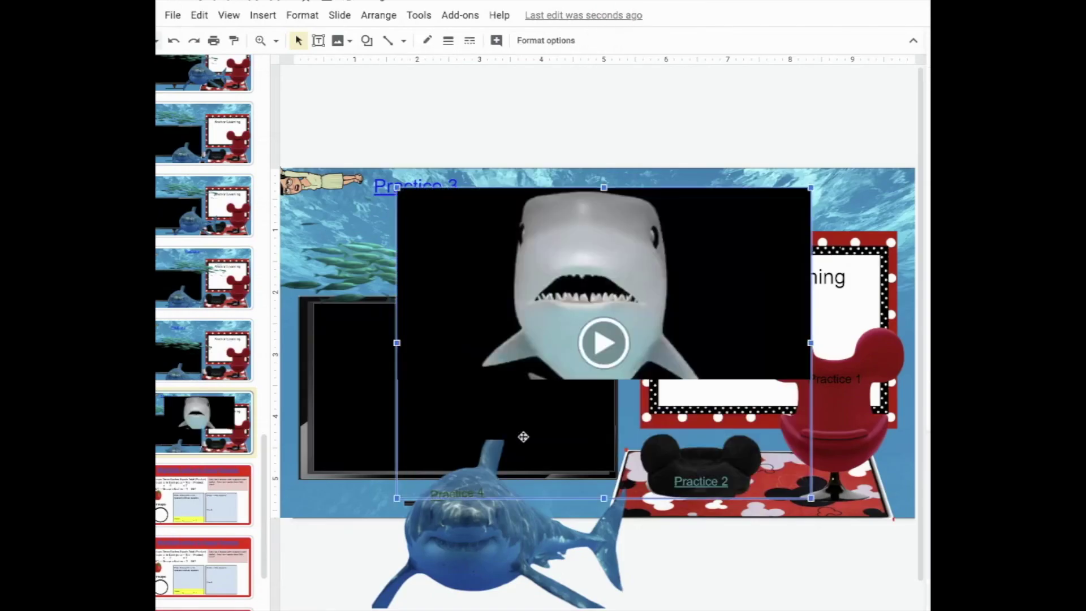
Step: Resize the shark video's corners and edges to fit inside the black TV screen
{"action": "left_click_drag", "start_coordinate": [811, 188], "coordinate": [648, 309]}
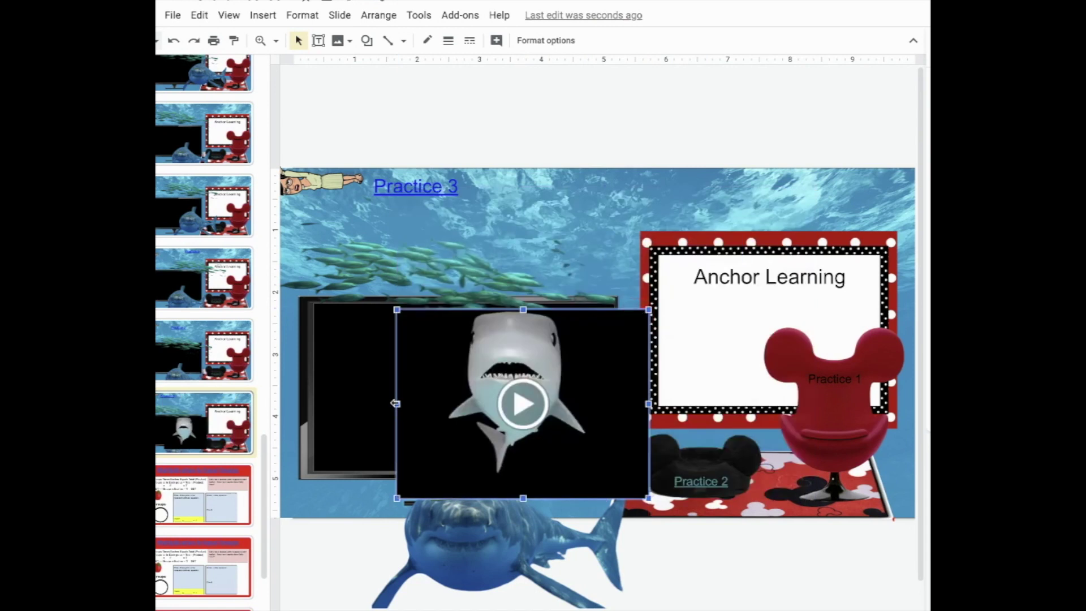
{"action": "left_click_drag", "start_coordinate": [397, 404], "coordinate": [312, 404]}
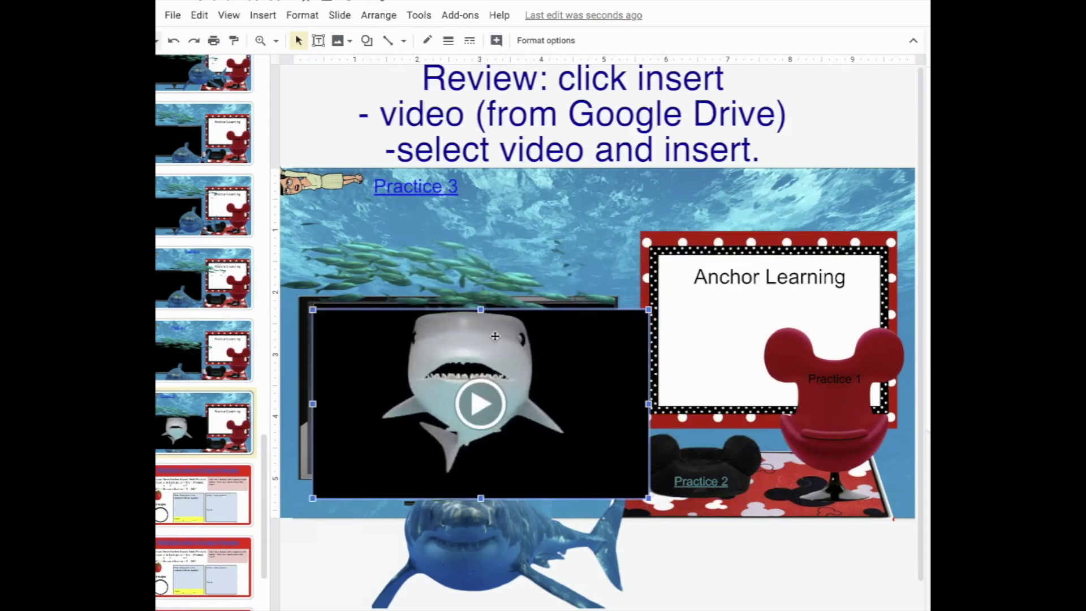
{"action": "left_click", "coordinate": [479, 308]}
{"action": "left_click_drag", "start_coordinate": [474, 300], "coordinate": [474, 299]}
{"action": "left_click_drag", "start_coordinate": [648, 400], "coordinate": [603, 399]}
{"action": "left_click_drag", "start_coordinate": [459, 499], "coordinate": [459, 469]}
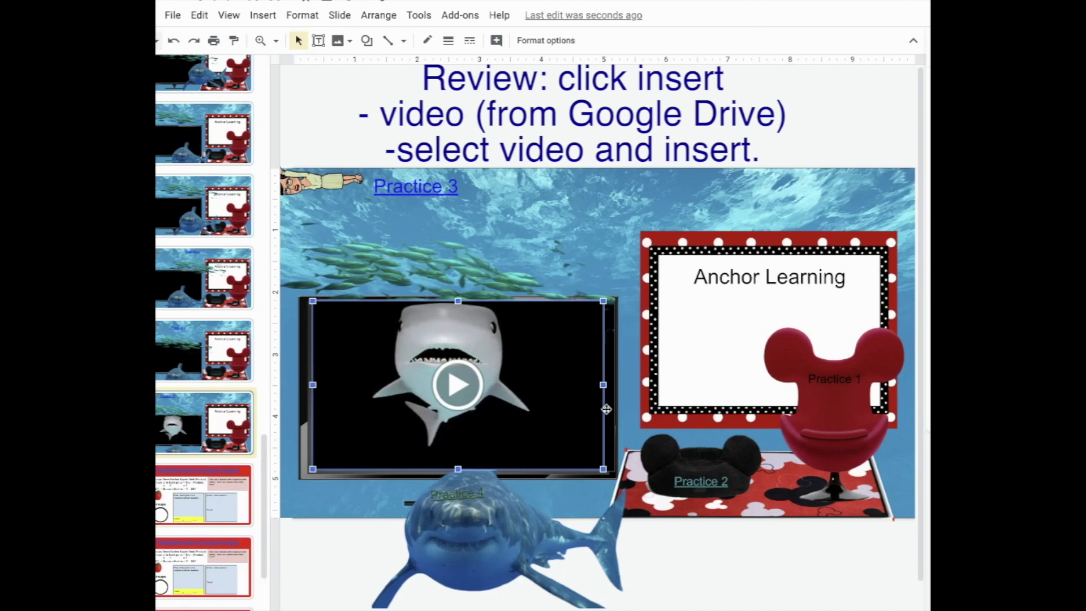
{"action": "left_click_drag", "start_coordinate": [605, 384], "coordinate": [615, 385]}
Step: Change the stacking order of the upper-left box over the underwater background, then deselect
{"action": "left_click", "coordinate": [568, 258]}
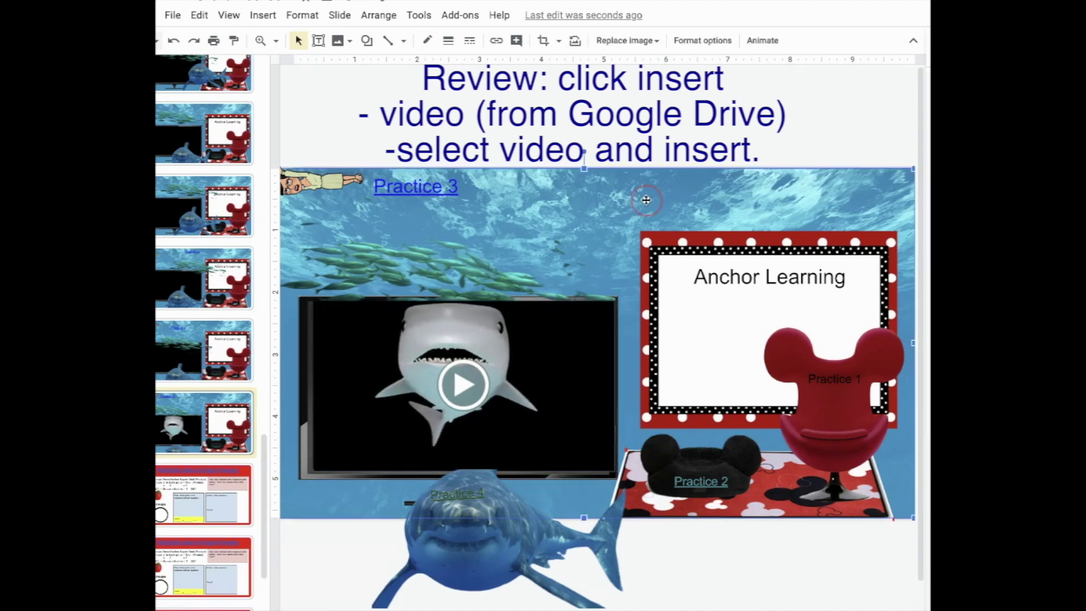
{"action": "left_click", "coordinate": [433, 274]}
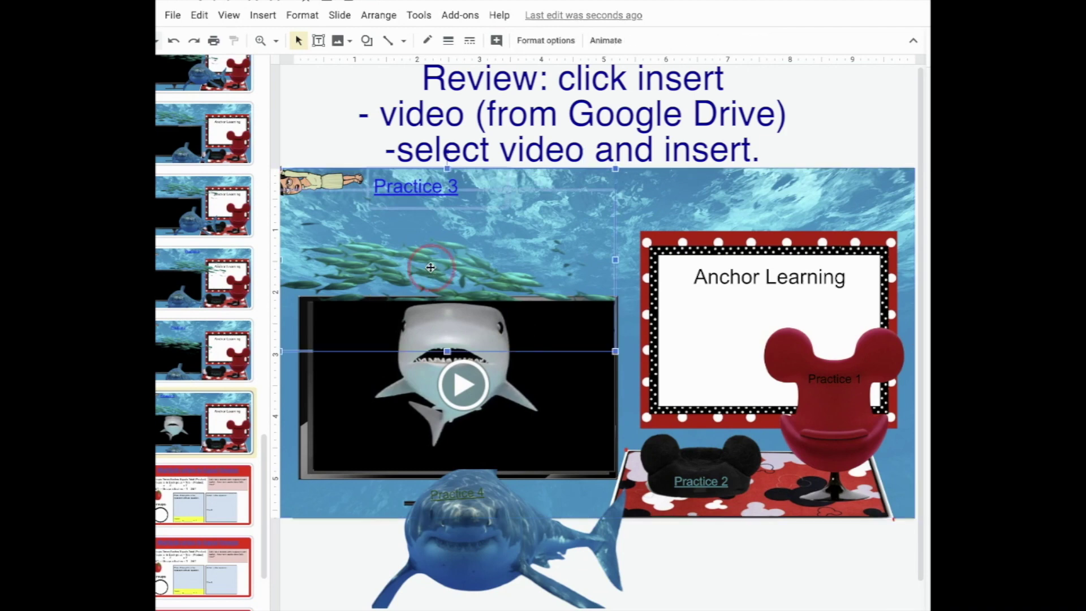
{"action": "left_click", "coordinate": [371, 15]}
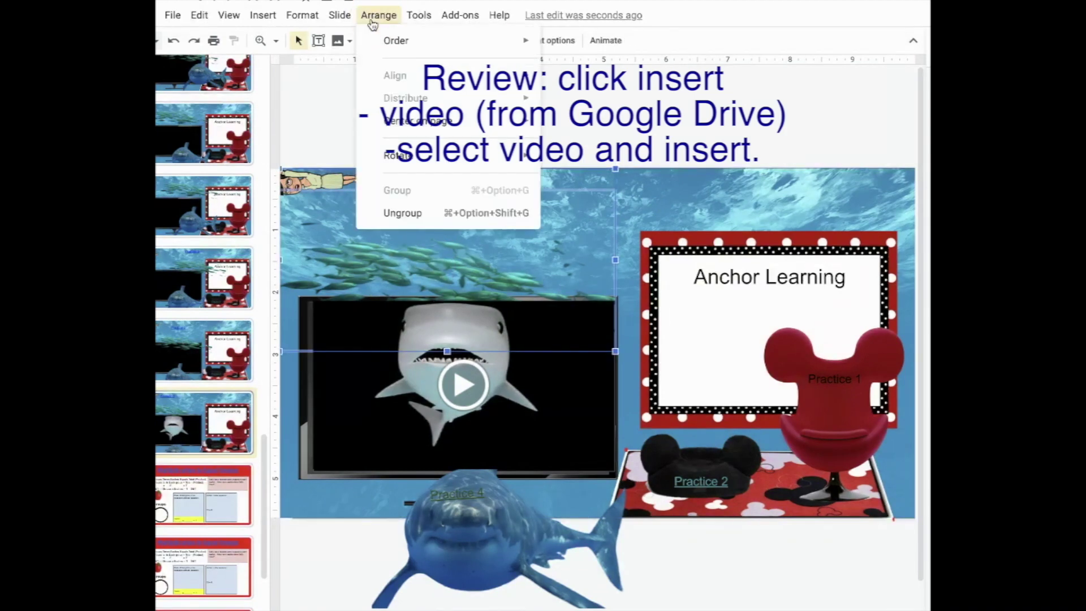
{"action": "mouse_move", "coordinate": [410, 40]}
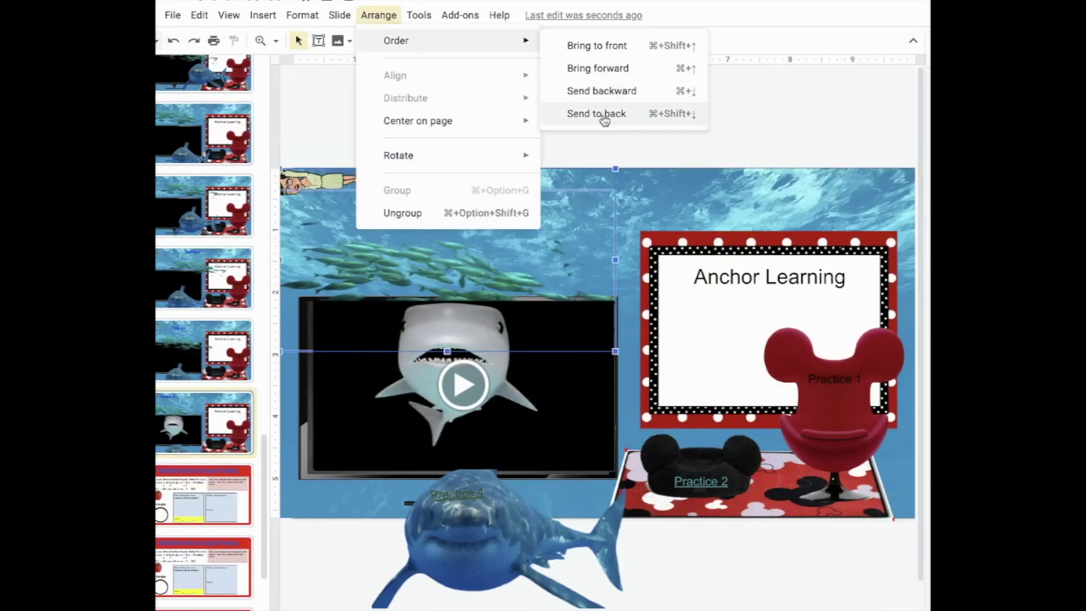
{"action": "left_click", "coordinate": [612, 44]}
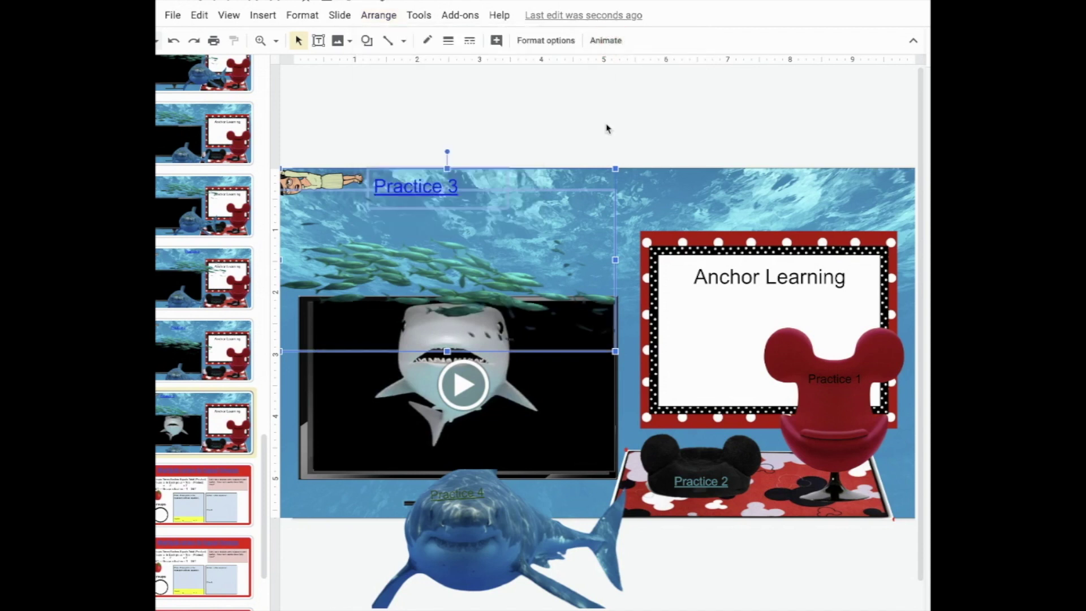
{"action": "left_click", "coordinate": [627, 209]}
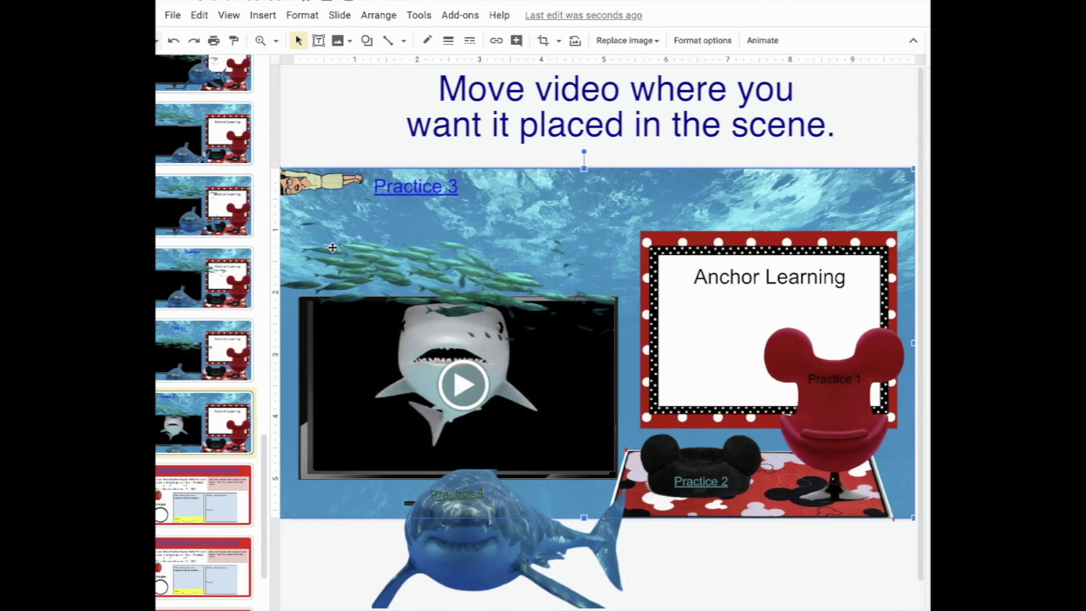
{"action": "key", "text": "Escape"}
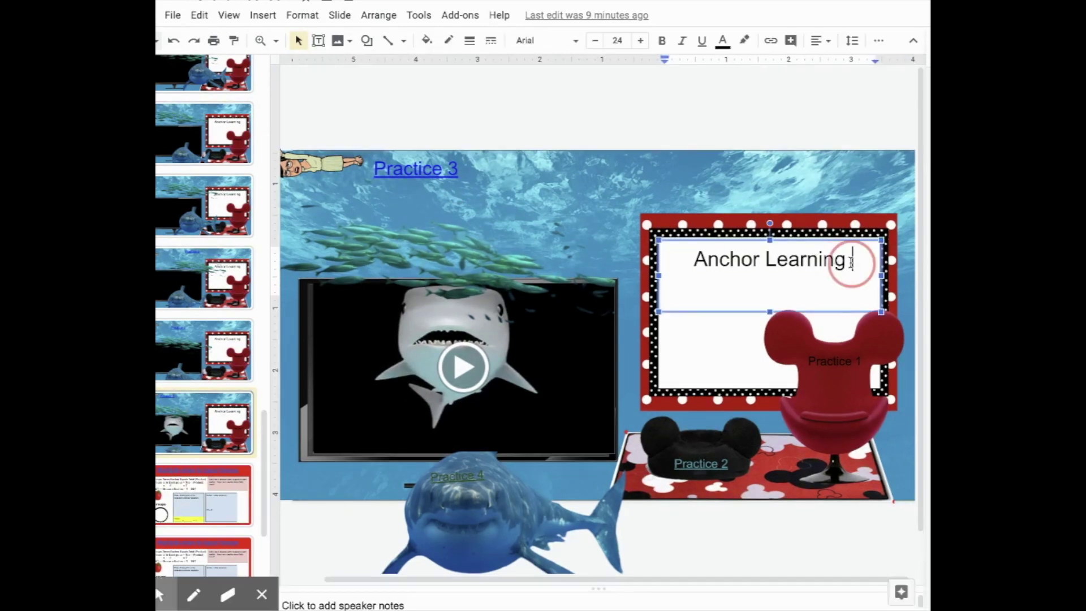
Step: Link the 'Anchor Learning' text to the pasted Google Drive URL of the recorded video
{"action": "left_click_drag", "start_coordinate": [849, 259], "coordinate": [679, 260]}
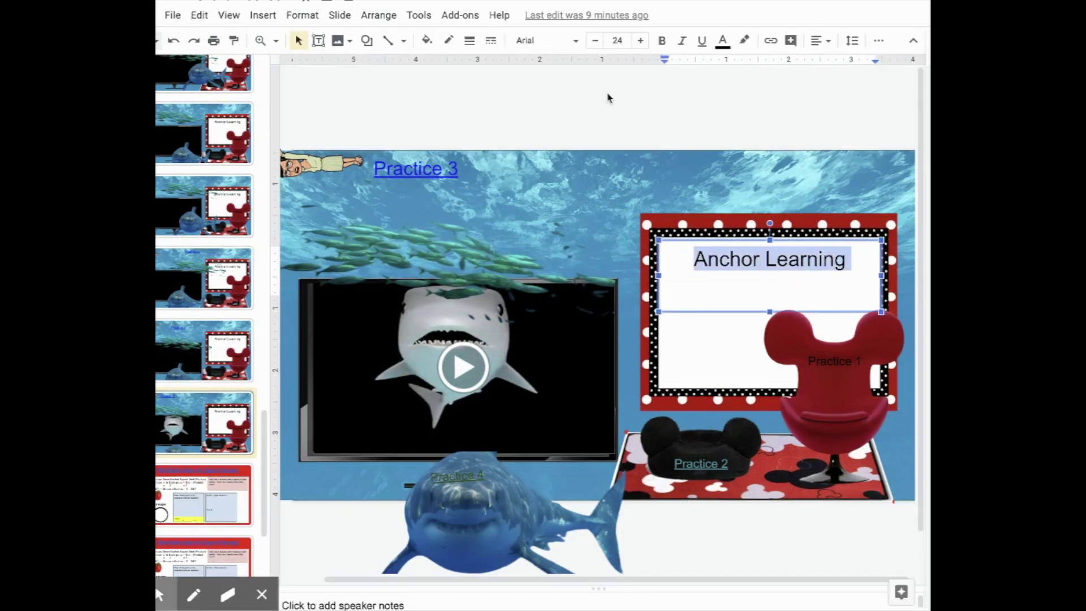
{"action": "left_click", "coordinate": [770, 40]}
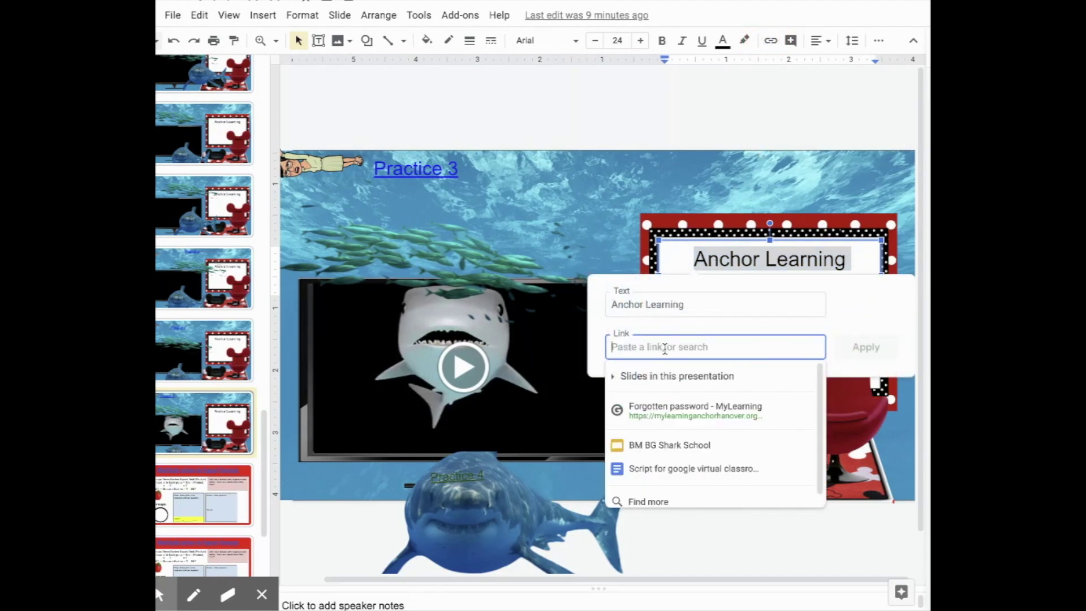
{"action": "key", "text": "ctrl+v"}
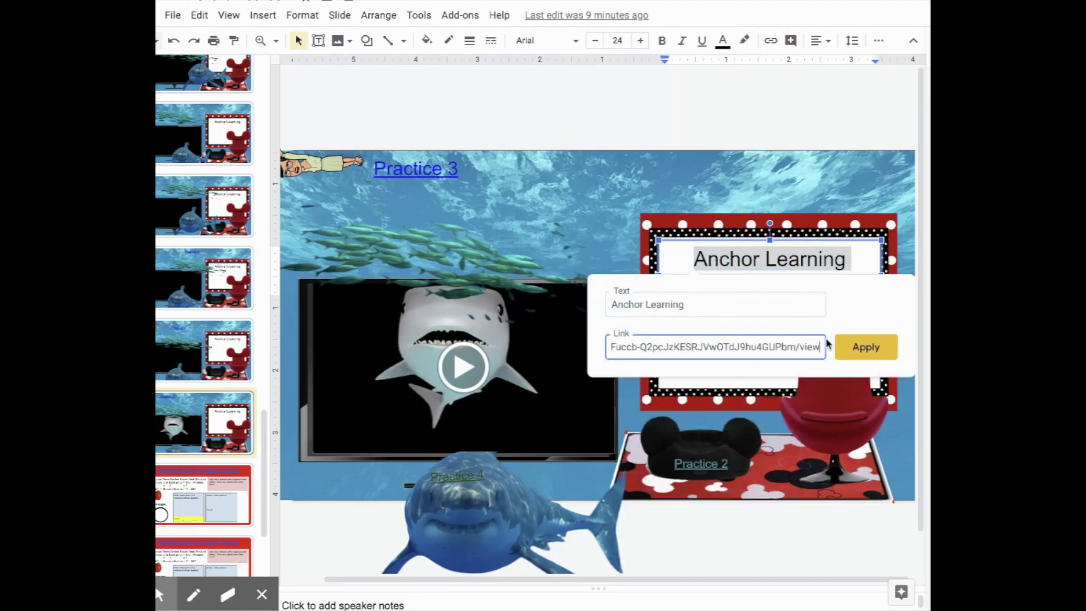
{"action": "left_click", "coordinate": [861, 346]}
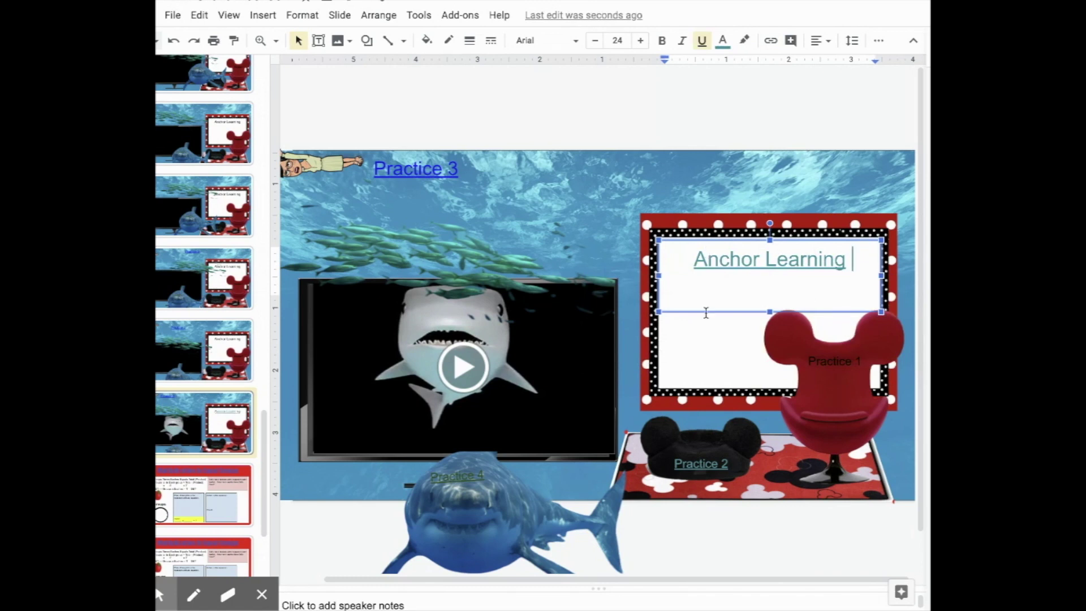
{"action": "left_click", "coordinate": [706, 367]}
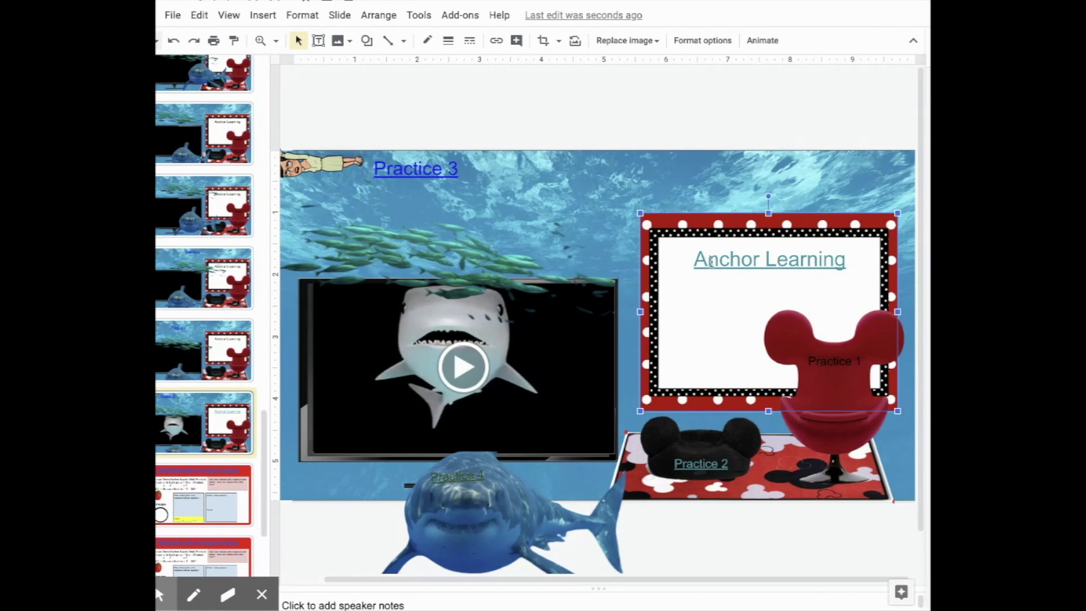
Step: Play and pause the shark video, then follow the Anchor Learning link to its video
{"action": "left_click", "coordinate": [464, 367]}
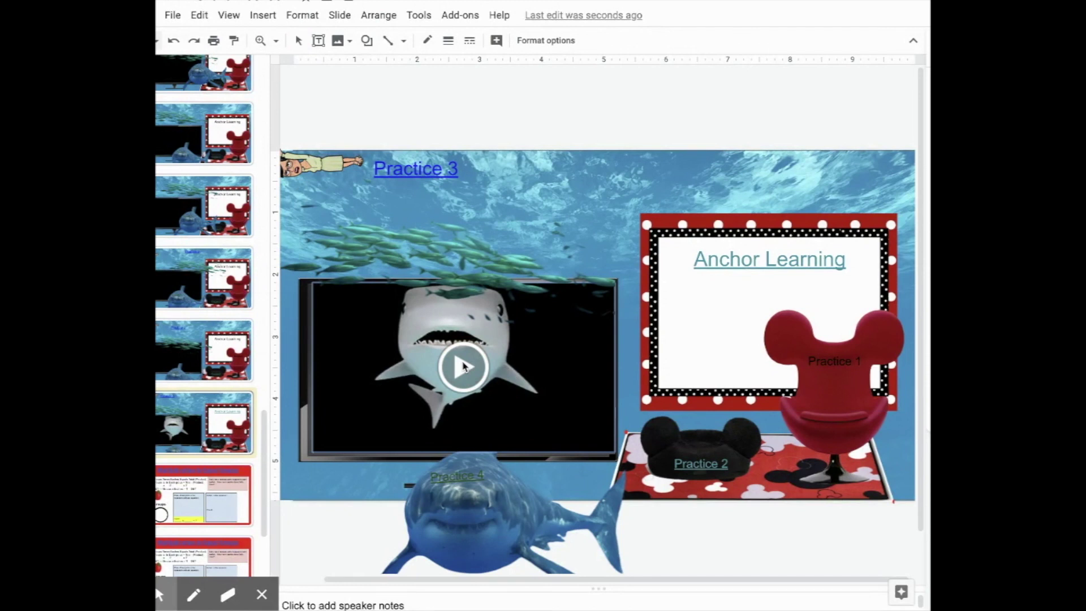
{"action": "left_click", "coordinate": [463, 366]}
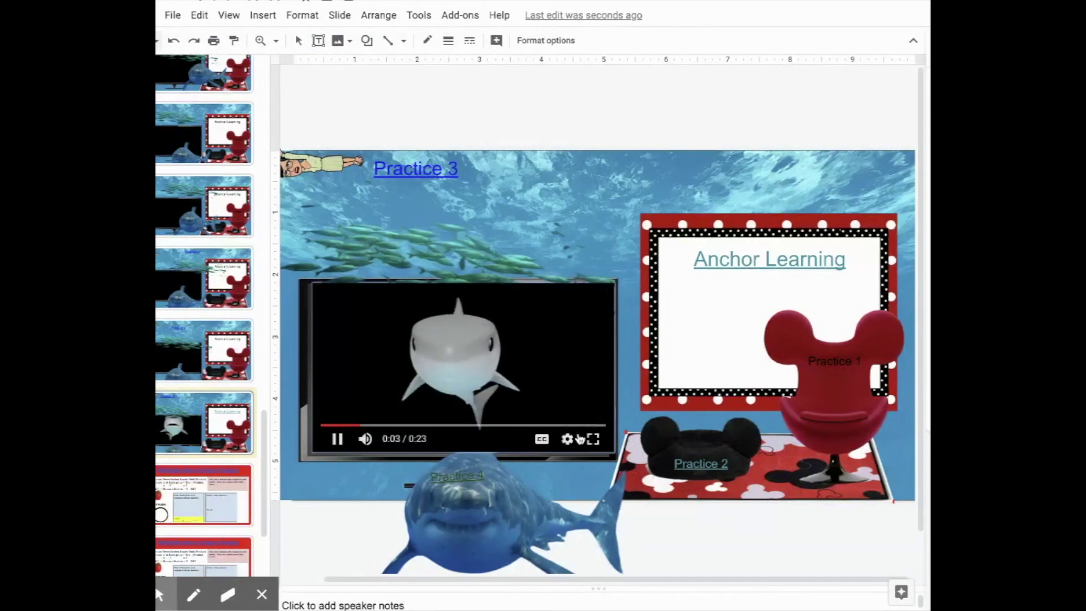
{"action": "left_click", "coordinate": [337, 439]}
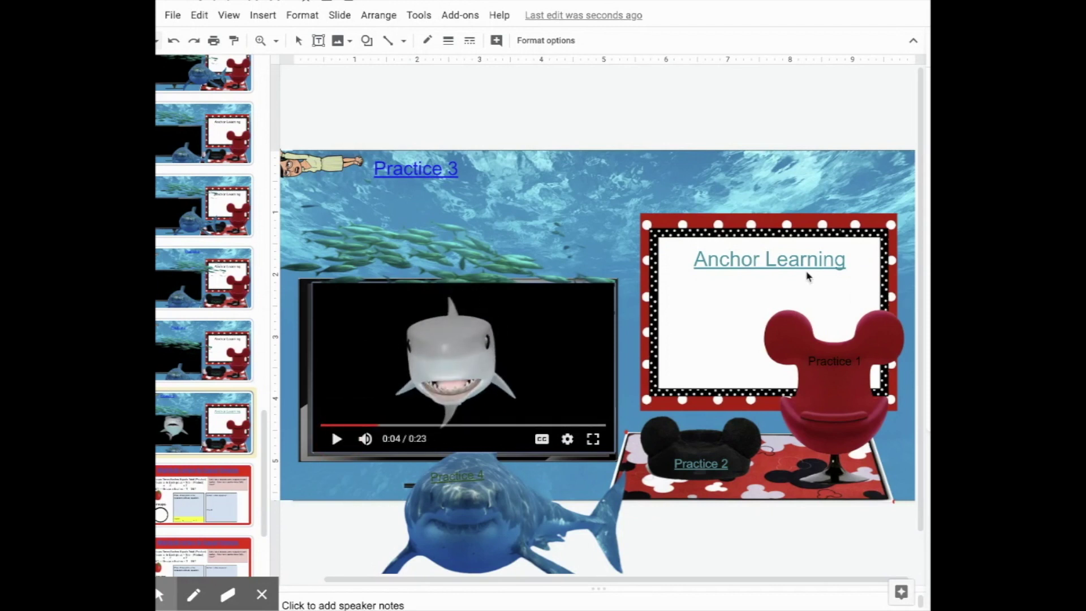
{"action": "key", "text": "Escape"}
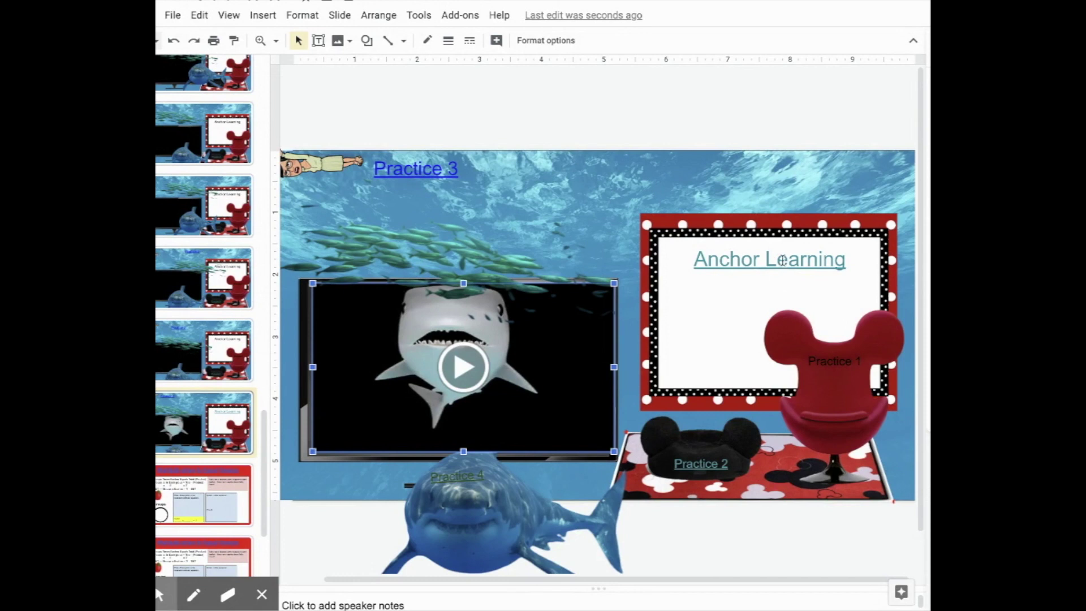
{"action": "left_click", "coordinate": [783, 260]}
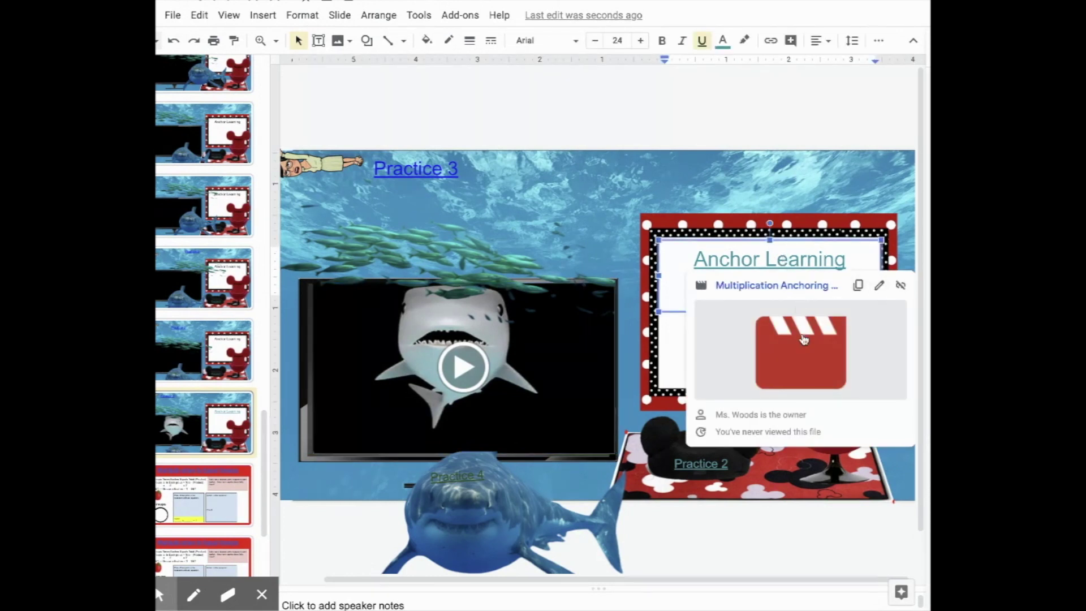
{"action": "left_click", "coordinate": [803, 339]}
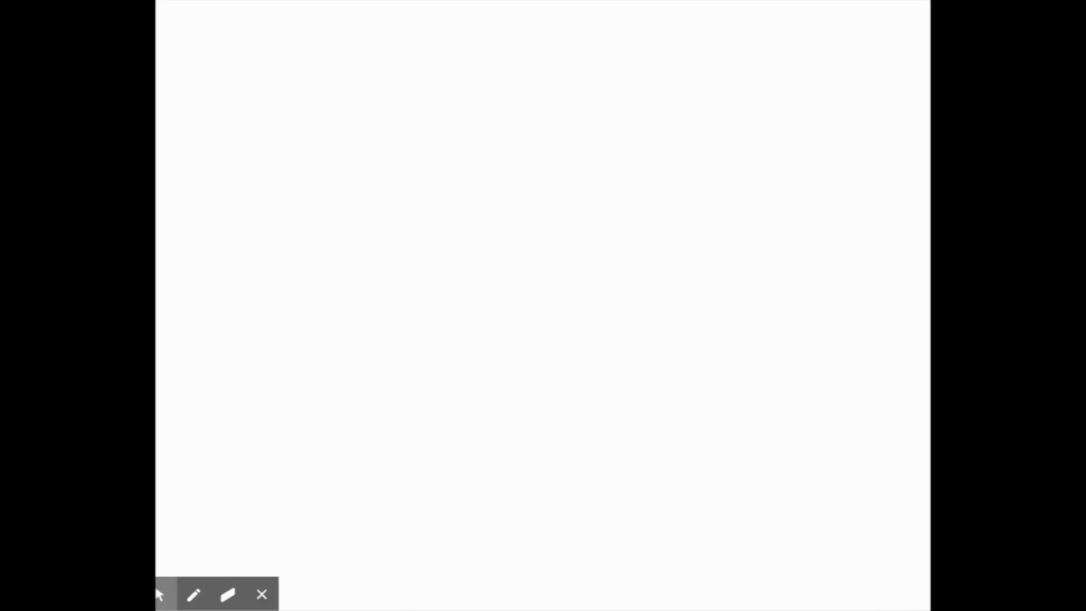
Step: Close the linked video and play the shark video in the presented slideshow
{"action": "key", "text": "ctrl+w"}
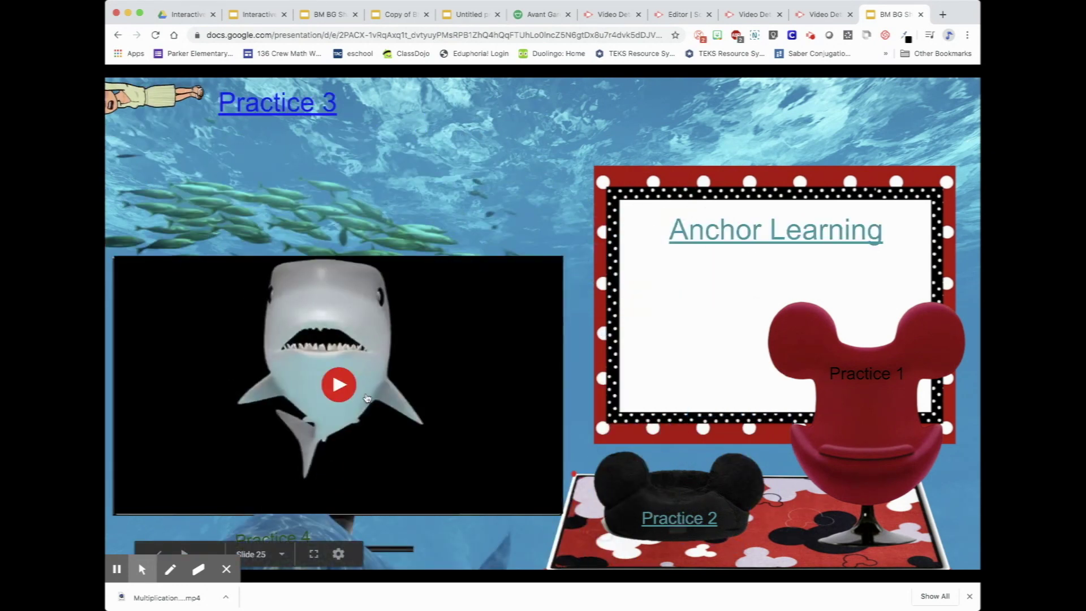
{"action": "left_click", "coordinate": [489, 479]}
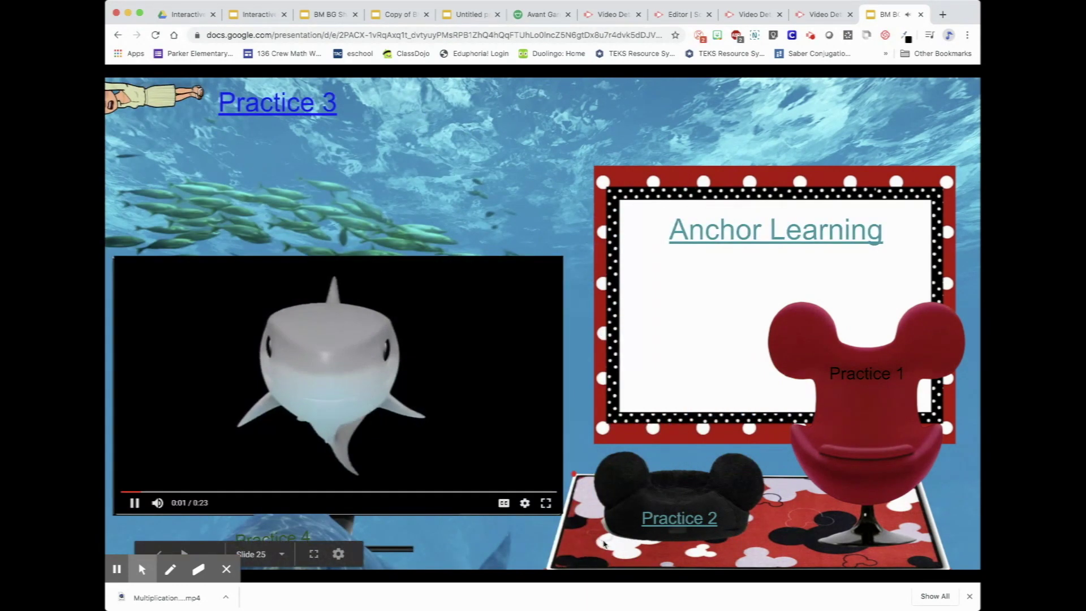